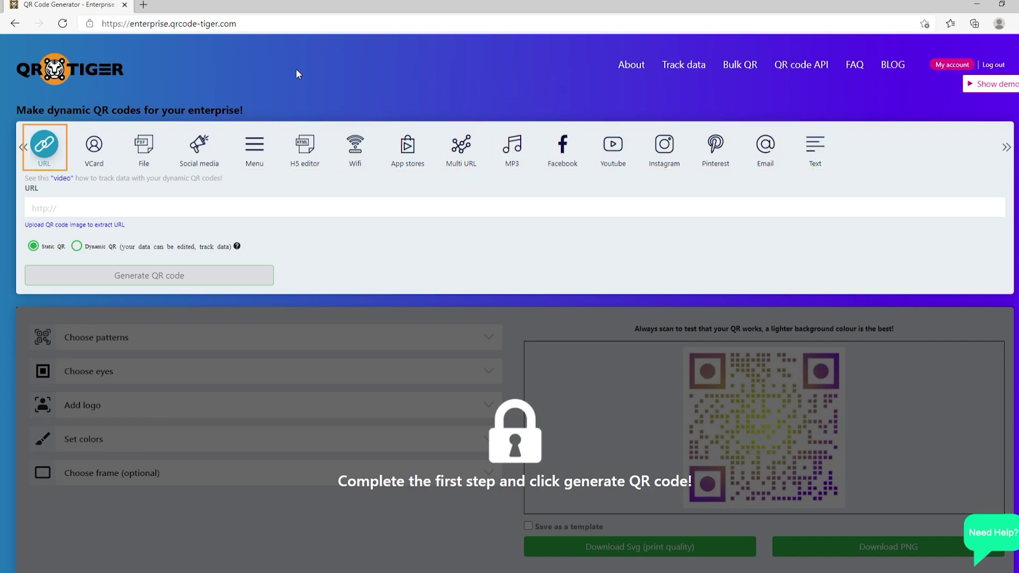
{"action": "left_click", "coordinate": [52, 211]}
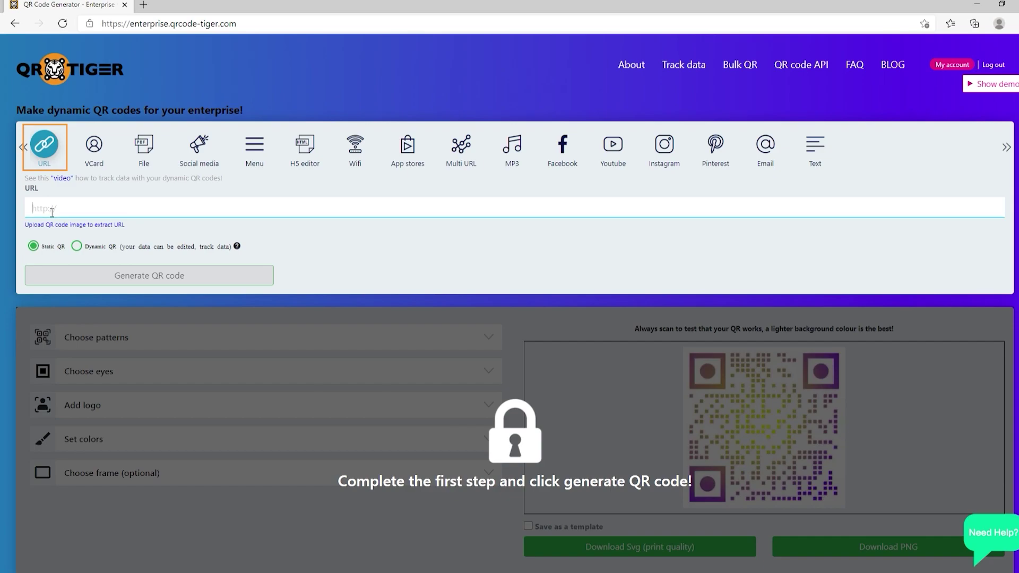
{"action": "type", "text": "https://enterprise.qrcode-tiger.com/"}
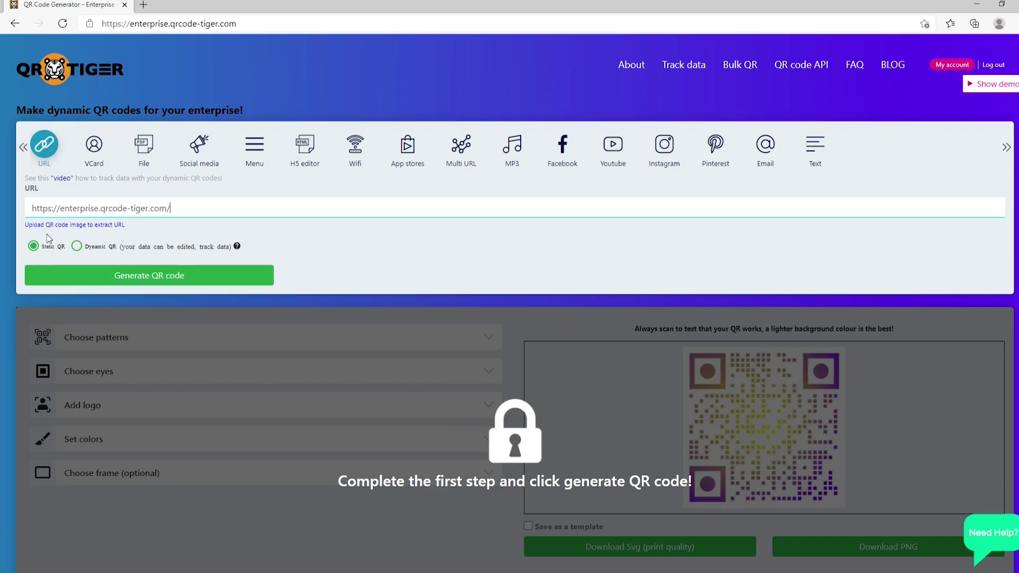
{"action": "left_click", "coordinate": [77, 246]}
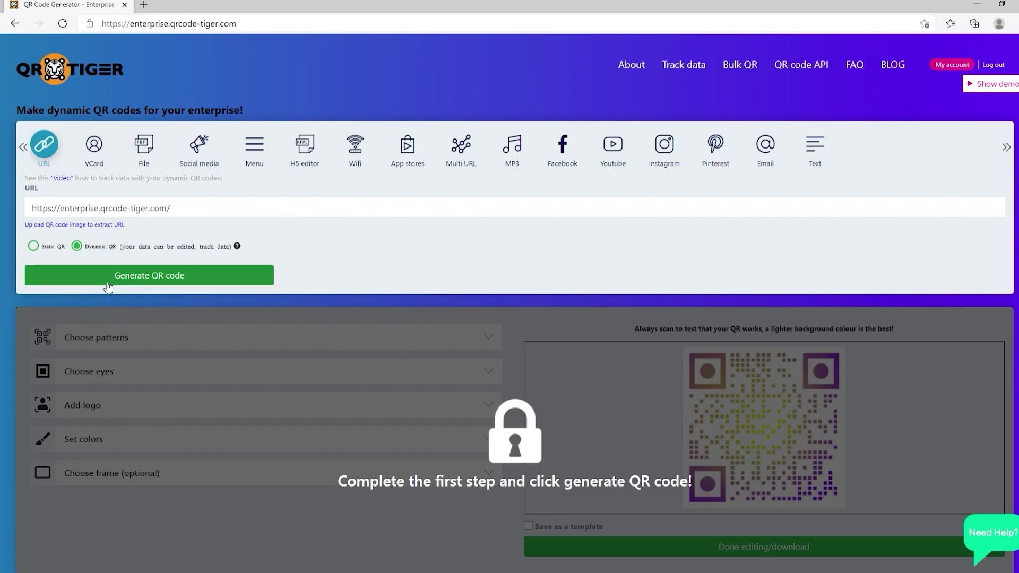
{"action": "left_click", "coordinate": [108, 287]}
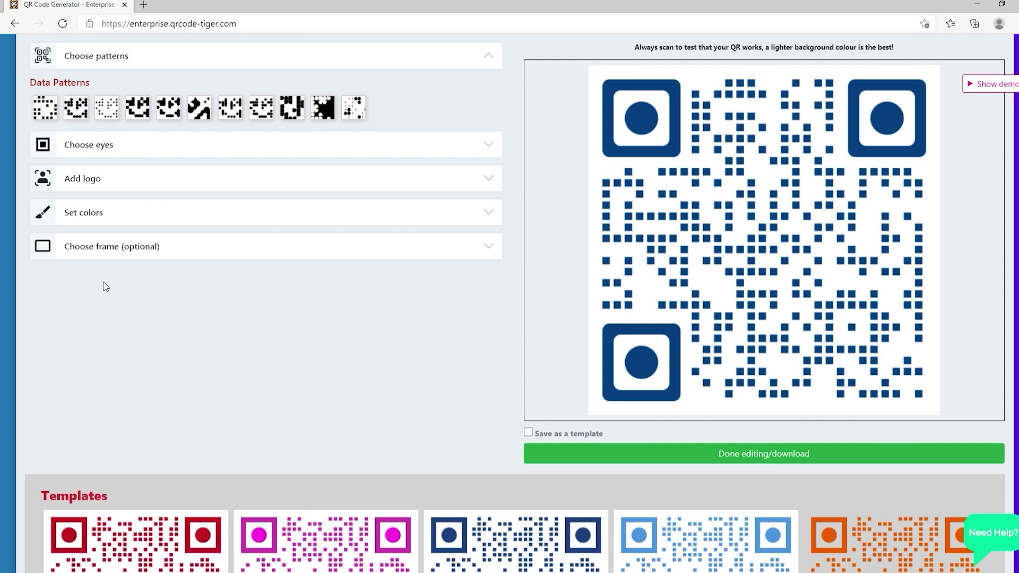
- Try the flowing and square data patterns, then settle on round dots
{"action": "key", "text": "Tab"}
{"action": "key", "text": "Tab"}
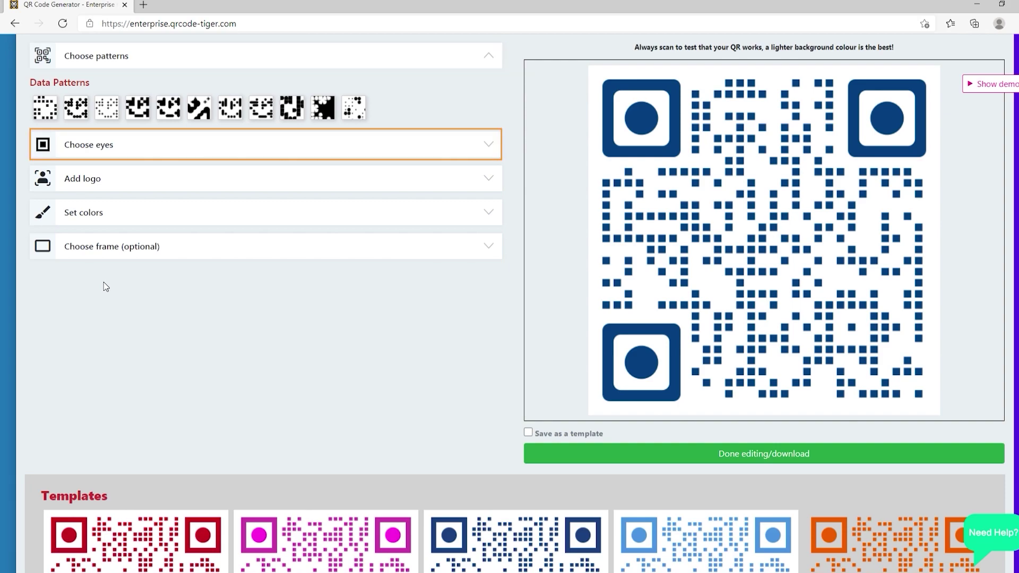
{"action": "key", "text": "Tab"}
{"action": "key", "text": "Tab"}
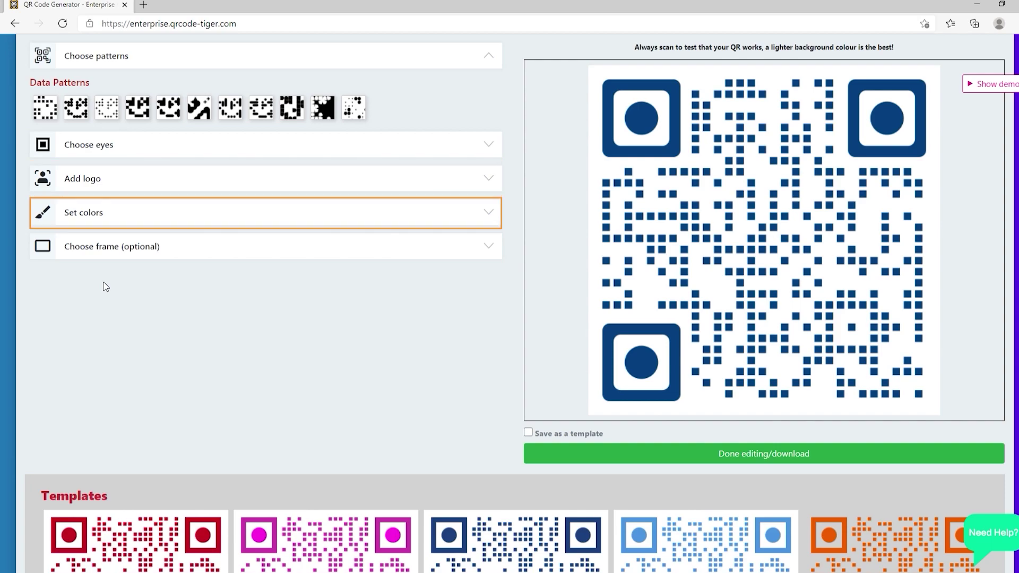
{"action": "key", "text": "Tab"}
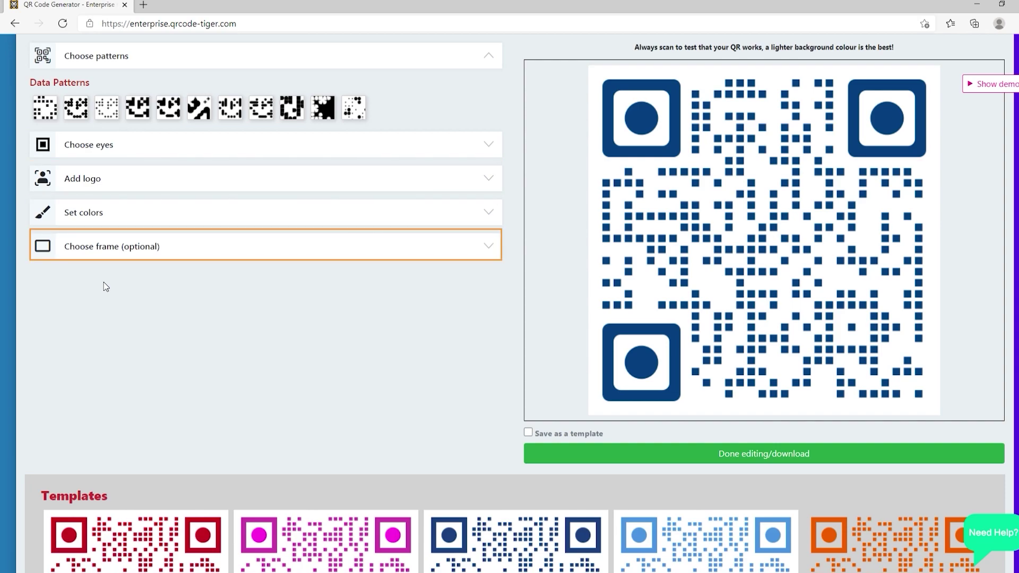
{"action": "key", "text": "Tab"}
{"action": "key", "text": "Tab"}
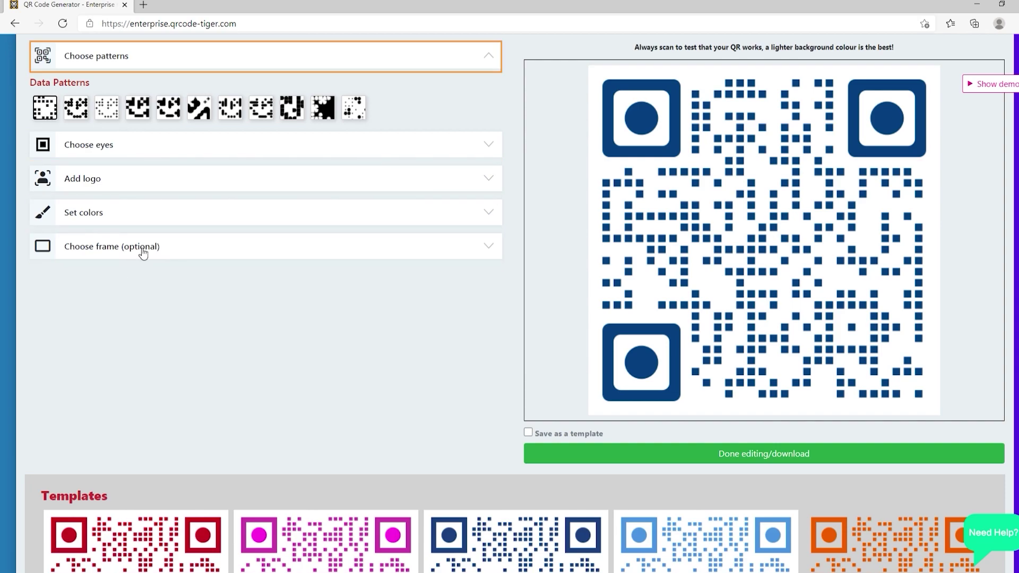
{"action": "left_click", "coordinate": [325, 117]}
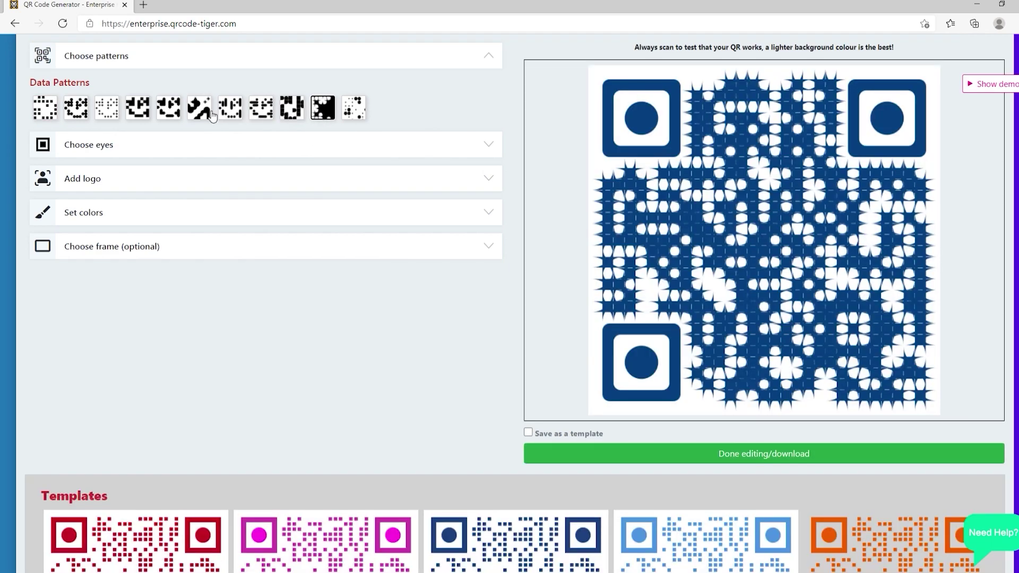
{"action": "left_click", "coordinate": [212, 115]}
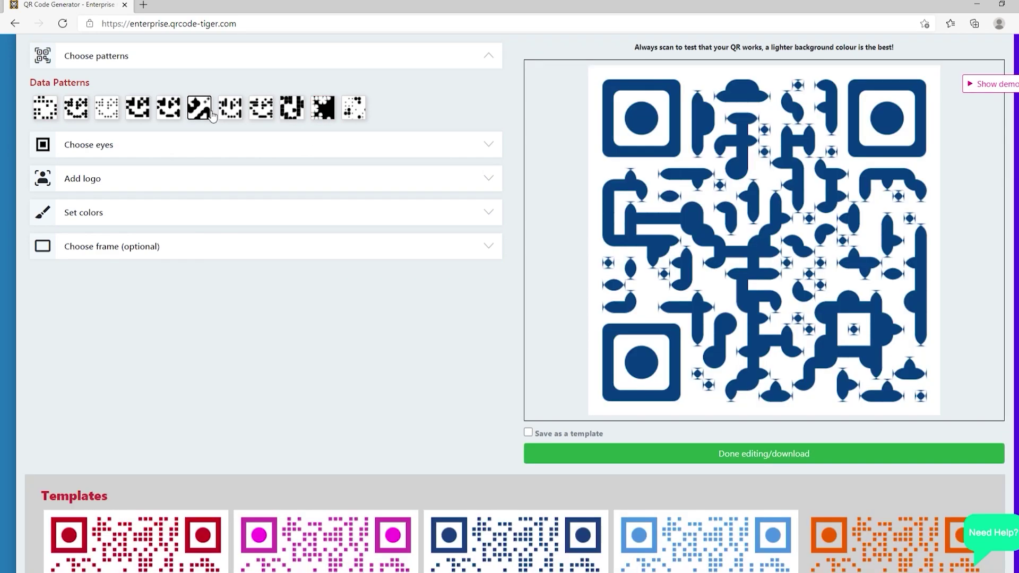
{"action": "left_click", "coordinate": [152, 114]}
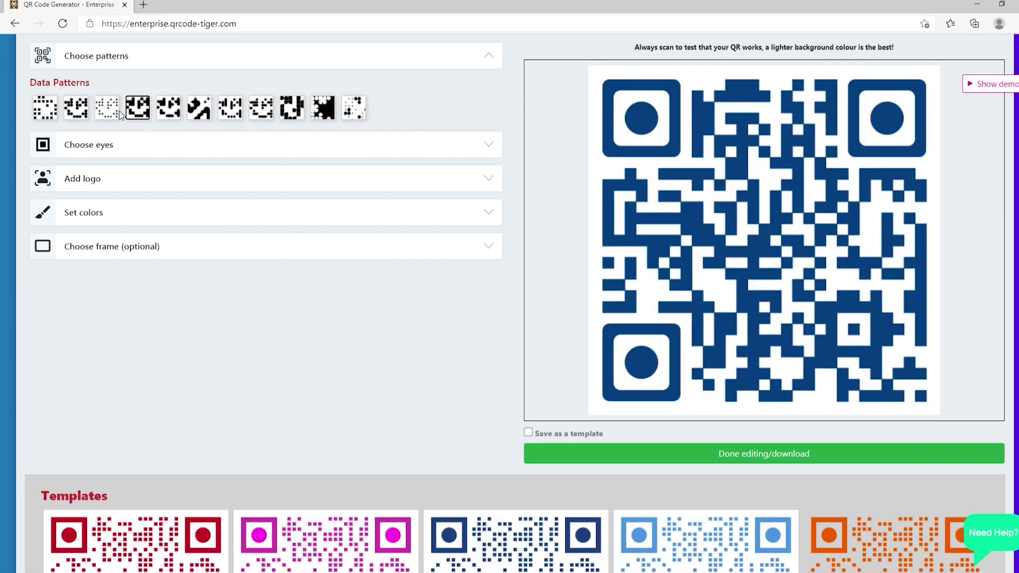
{"action": "left_click", "coordinate": [80, 115]}
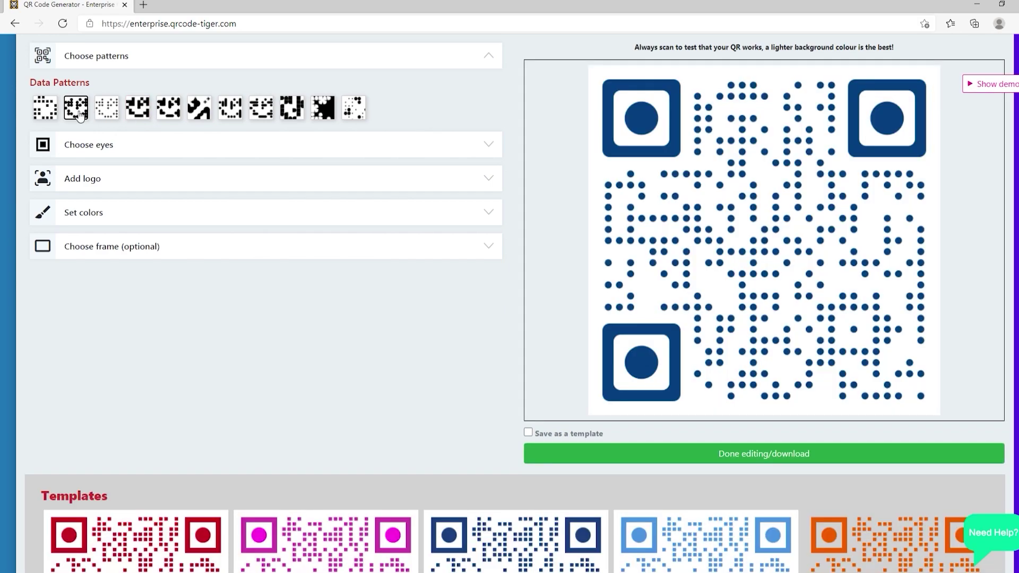
- Try square, slanted and rounded-square eyes, then choose circular ring eyes
{"action": "left_click", "coordinate": [83, 146]}
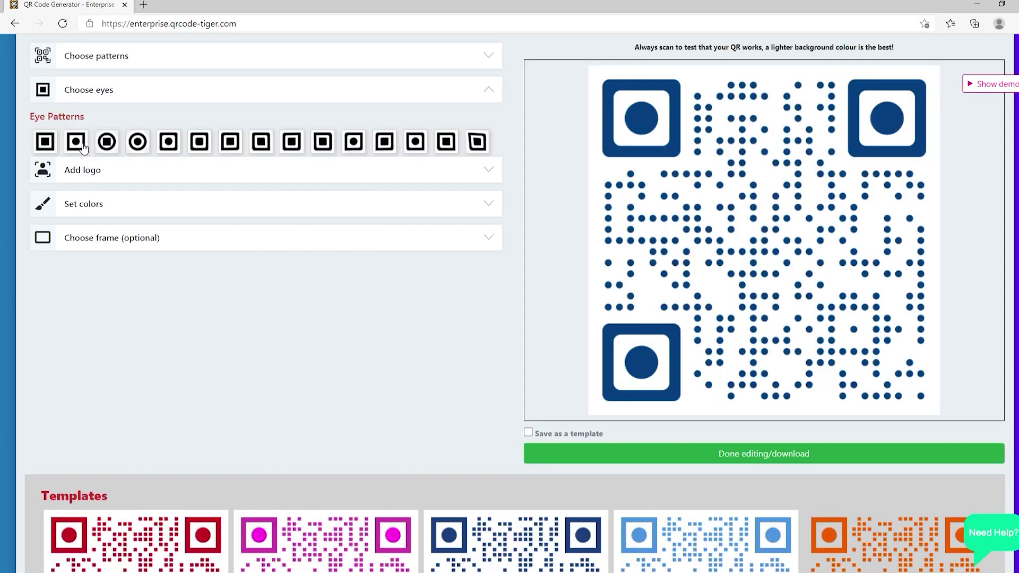
{"action": "left_click", "coordinate": [45, 143]}
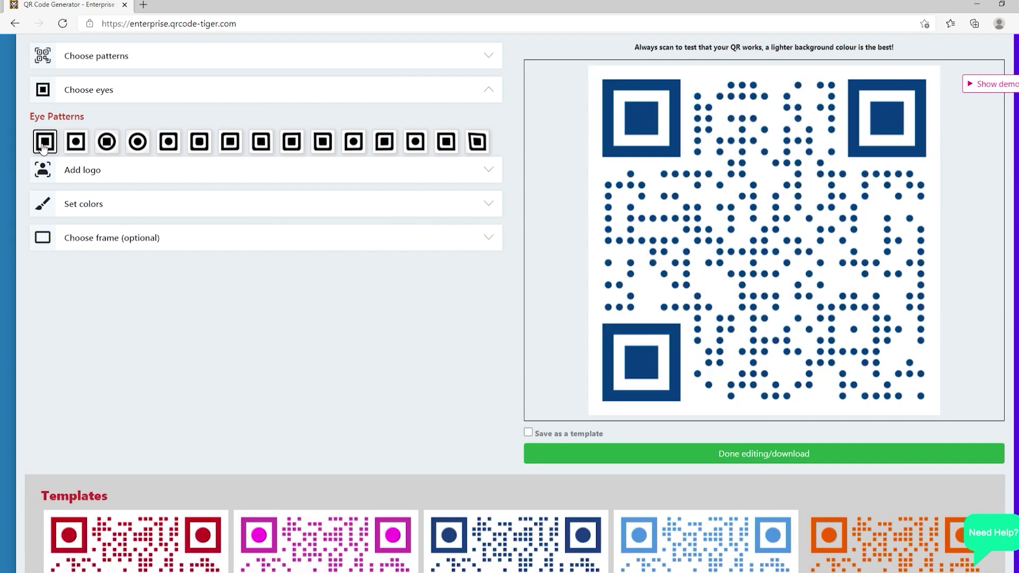
{"action": "left_click", "coordinate": [477, 142]}
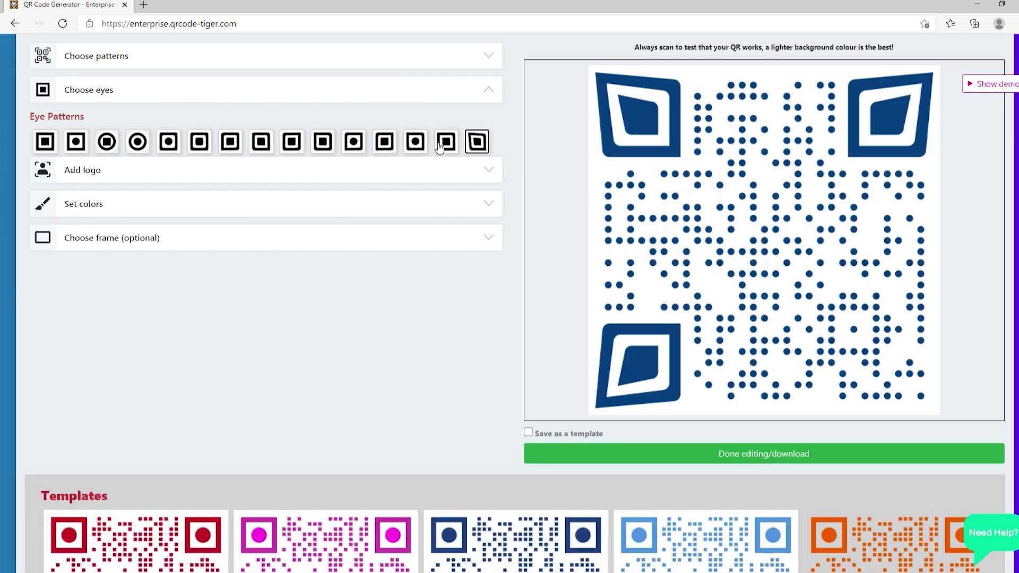
{"action": "left_click", "coordinate": [260, 144]}
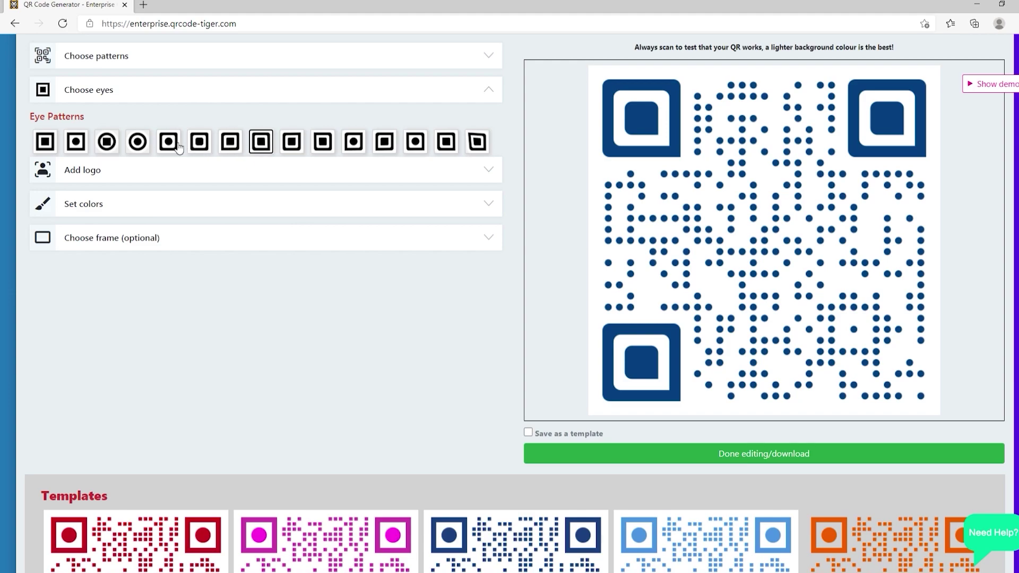
{"action": "left_click", "coordinate": [144, 144]}
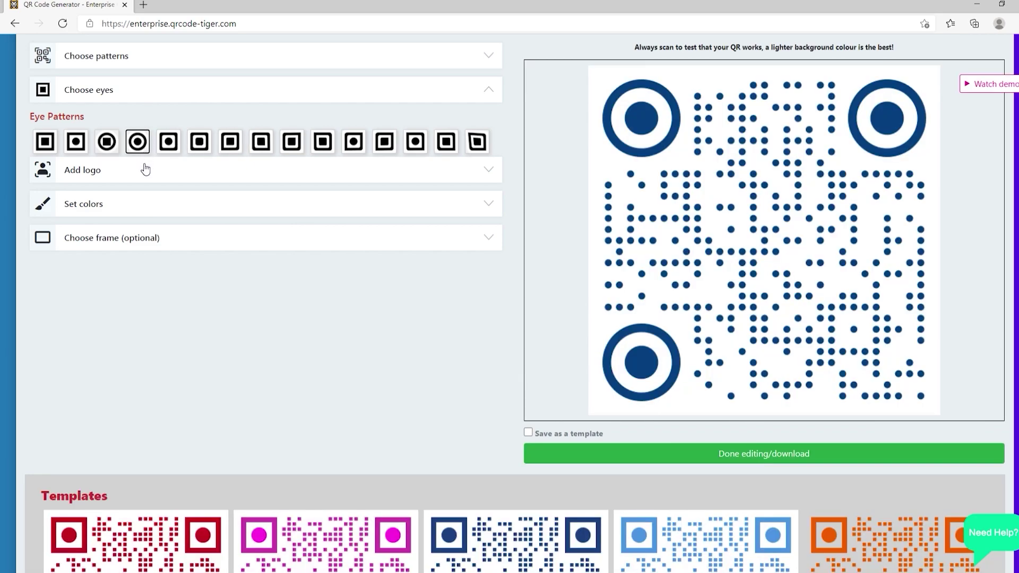
{"action": "left_click", "coordinate": [146, 169]}
- Upload logo_RO.png as the orange tiger logo in the code's centre
{"action": "left_click", "coordinate": [145, 159]}
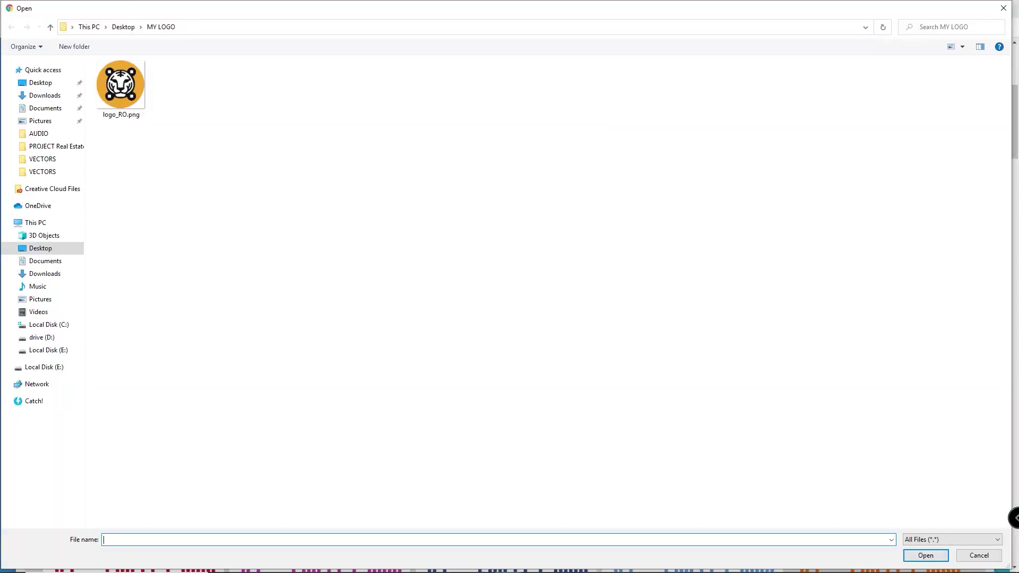
{"action": "double_click", "coordinate": [121, 85]}
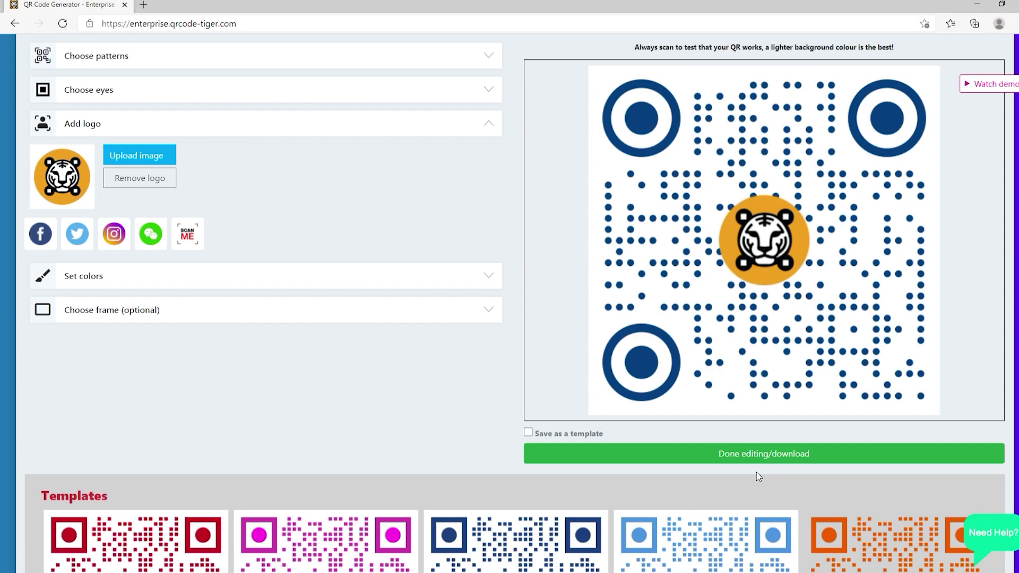
{"action": "left_click", "coordinate": [137, 281]}
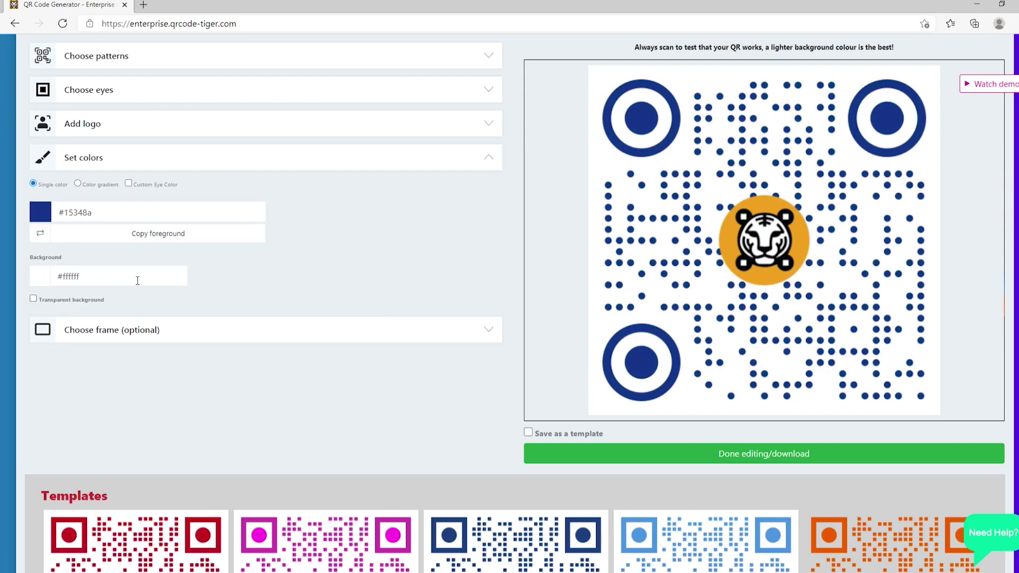
- Apply a radial gradient from dark gold to black to the code
{"action": "left_click", "coordinate": [79, 186]}
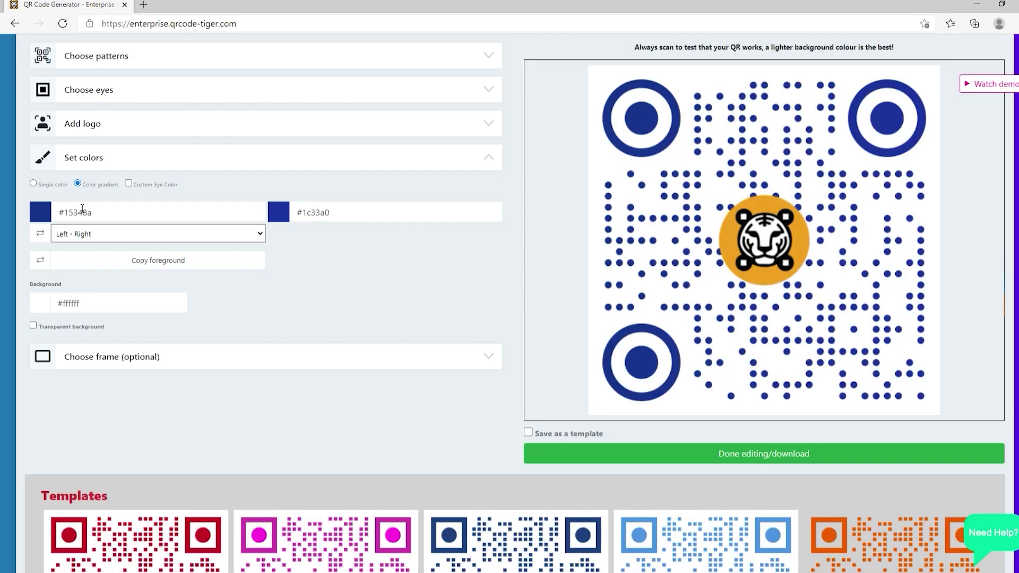
{"action": "left_click", "coordinate": [81, 216]}
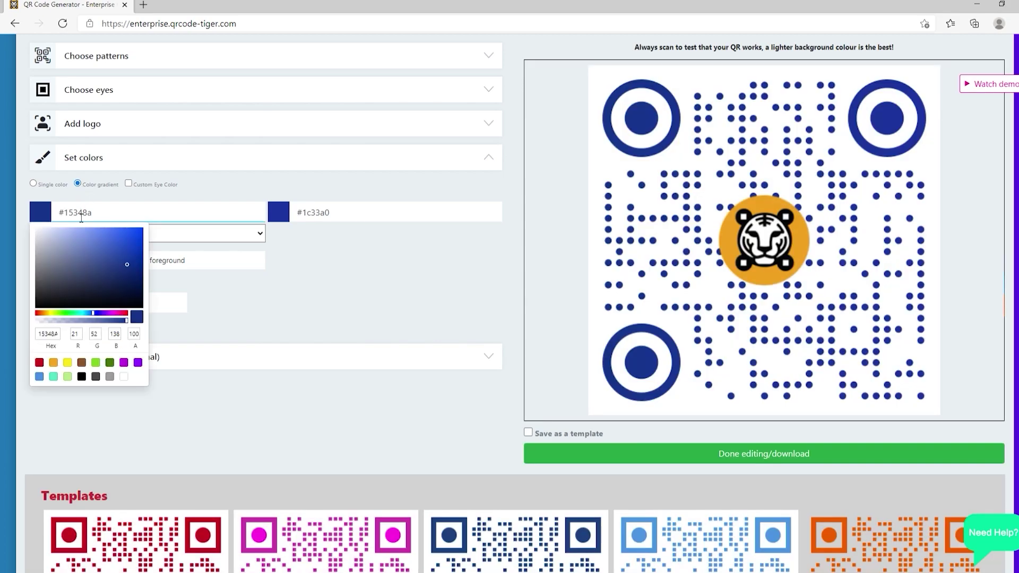
{"action": "left_click", "coordinate": [46, 314]}
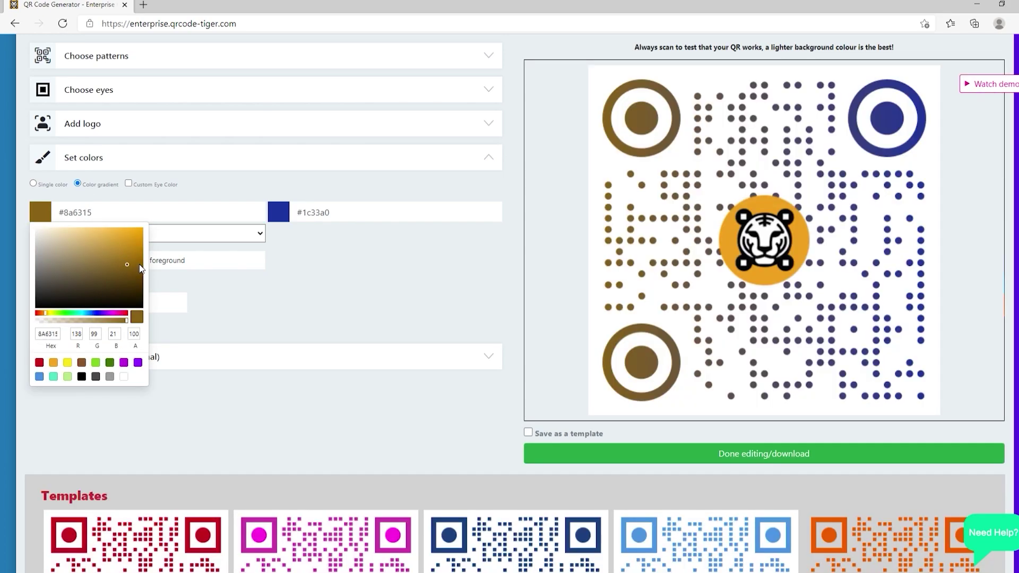
{"action": "left_click", "coordinate": [139, 265]}
{"action": "left_click", "coordinate": [343, 219]}
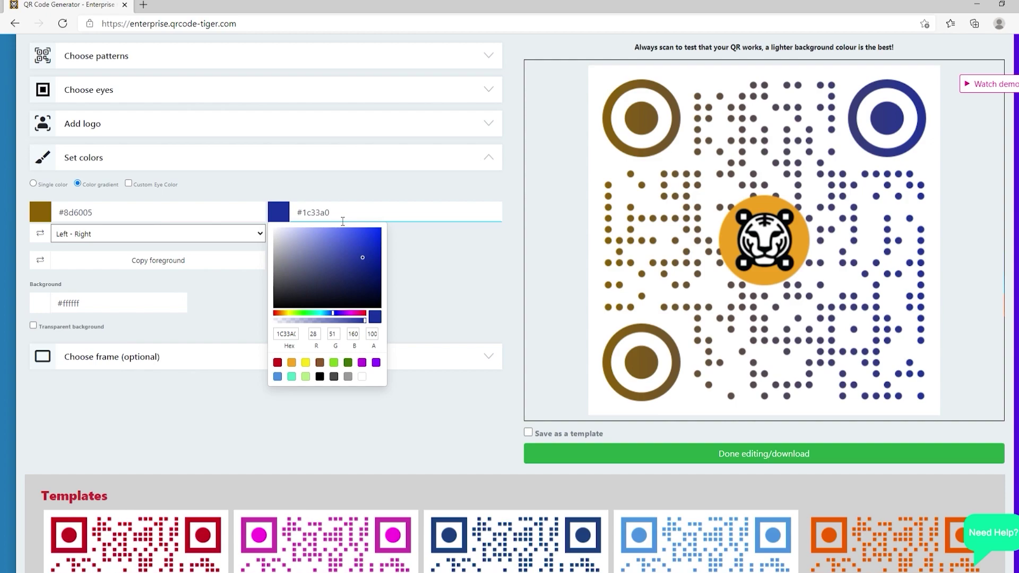
{"action": "left_click", "coordinate": [320, 377]}
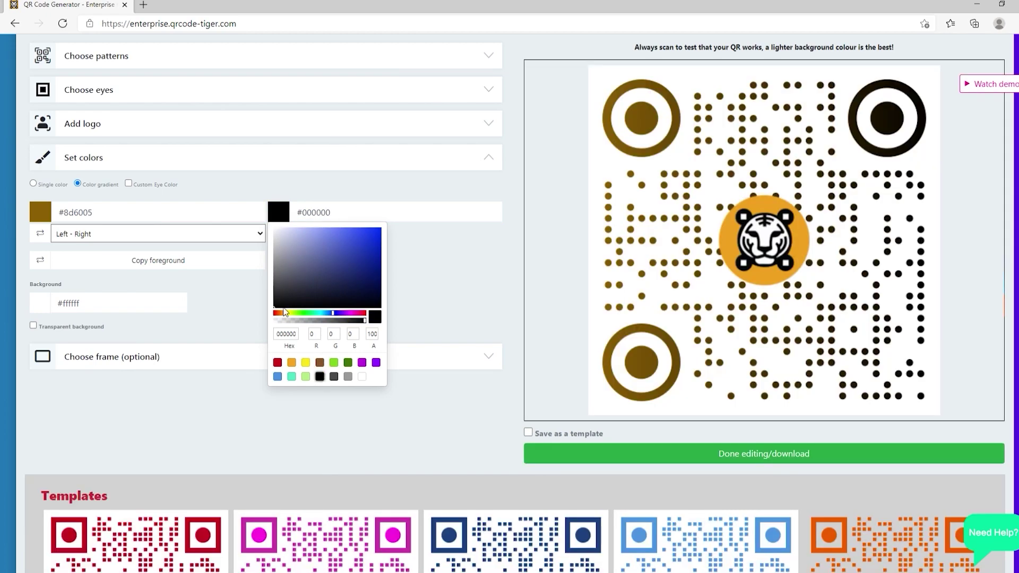
{"action": "left_click", "coordinate": [259, 237]}
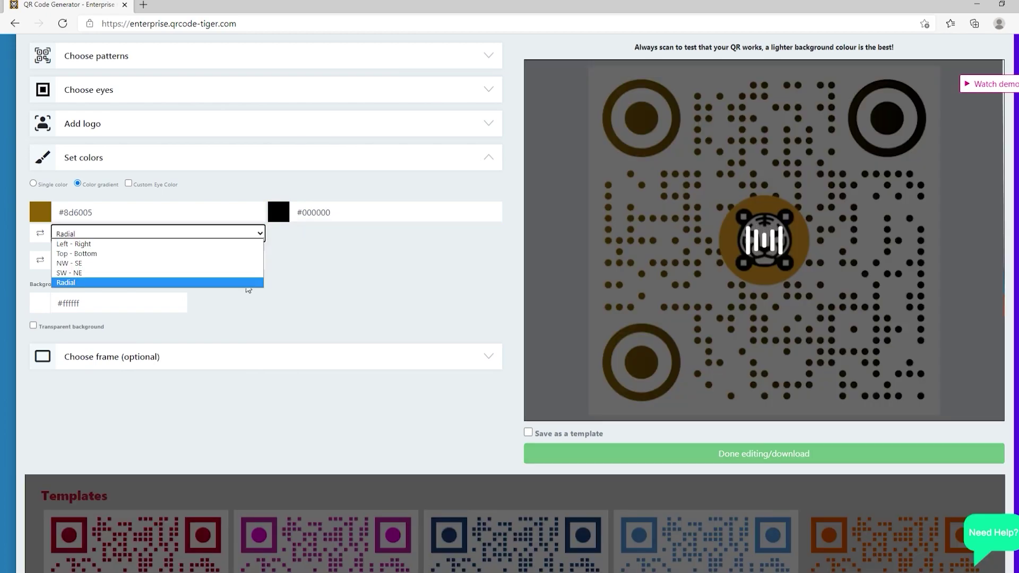
{"action": "left_click", "coordinate": [248, 284]}
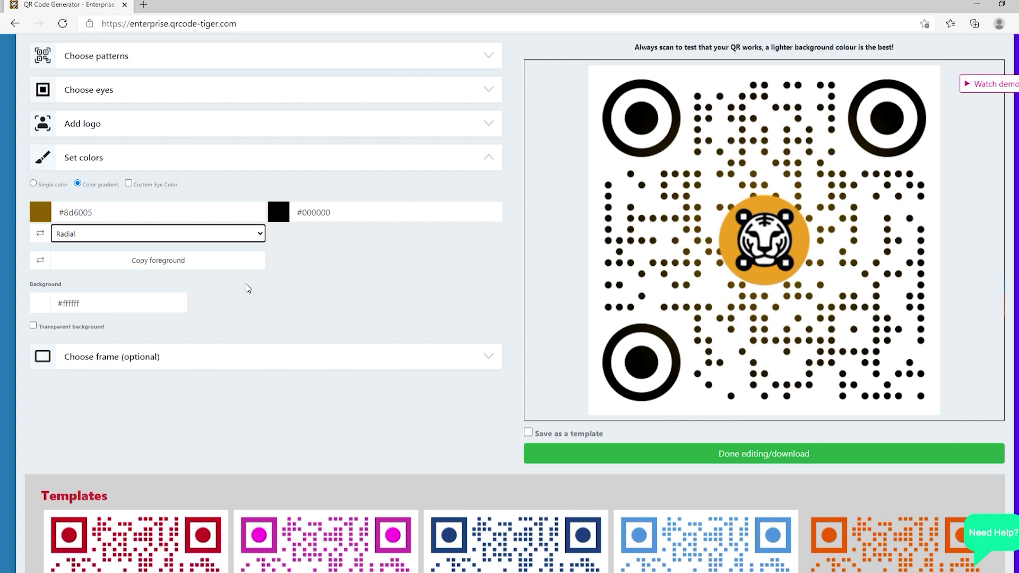
{"action": "left_click", "coordinate": [243, 355]}
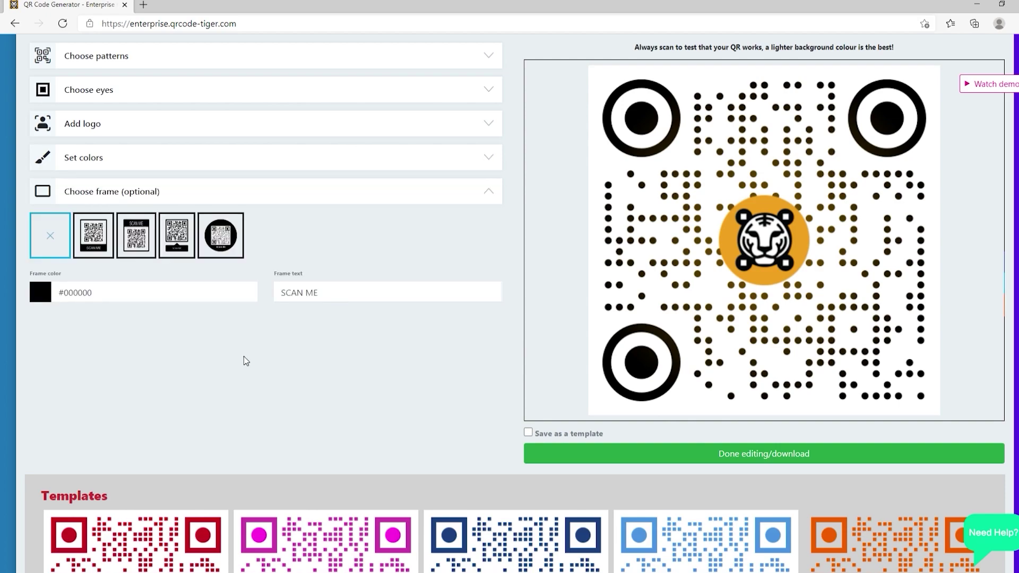
- Frame the code with SCAN ME below it in orange #f5a623
{"action": "left_click", "coordinate": [126, 252]}
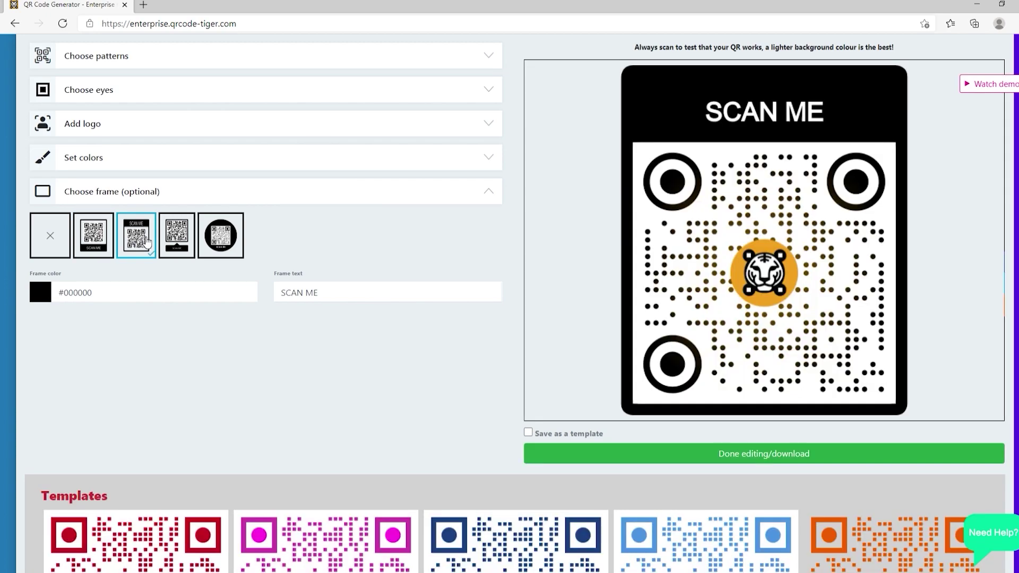
{"action": "left_click", "coordinate": [170, 243]}
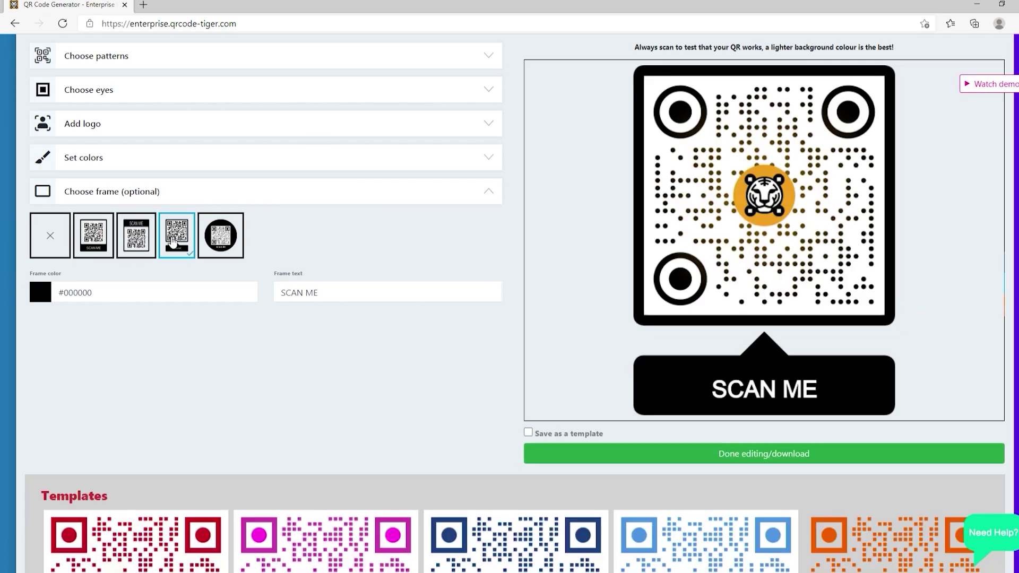
{"action": "left_click", "coordinate": [220, 242]}
{"action": "left_click", "coordinate": [105, 242]}
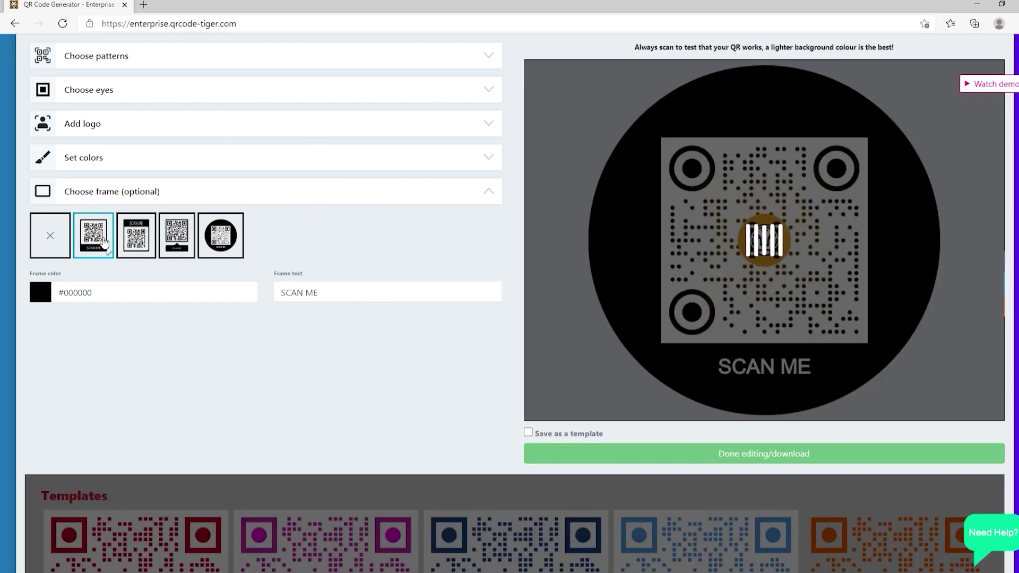
{"action": "left_click", "coordinate": [104, 293]}
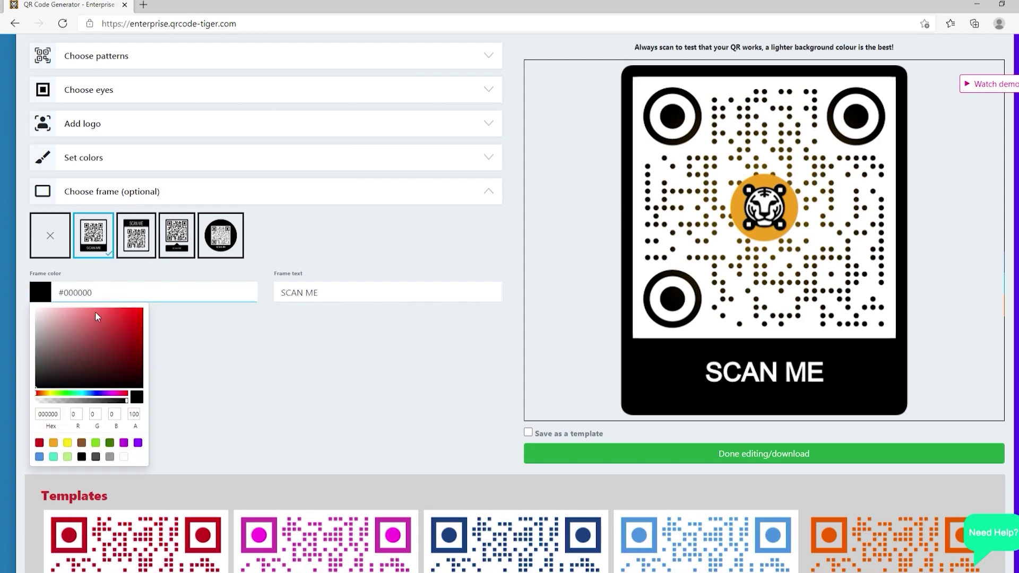
{"action": "left_click", "coordinate": [57, 442]}
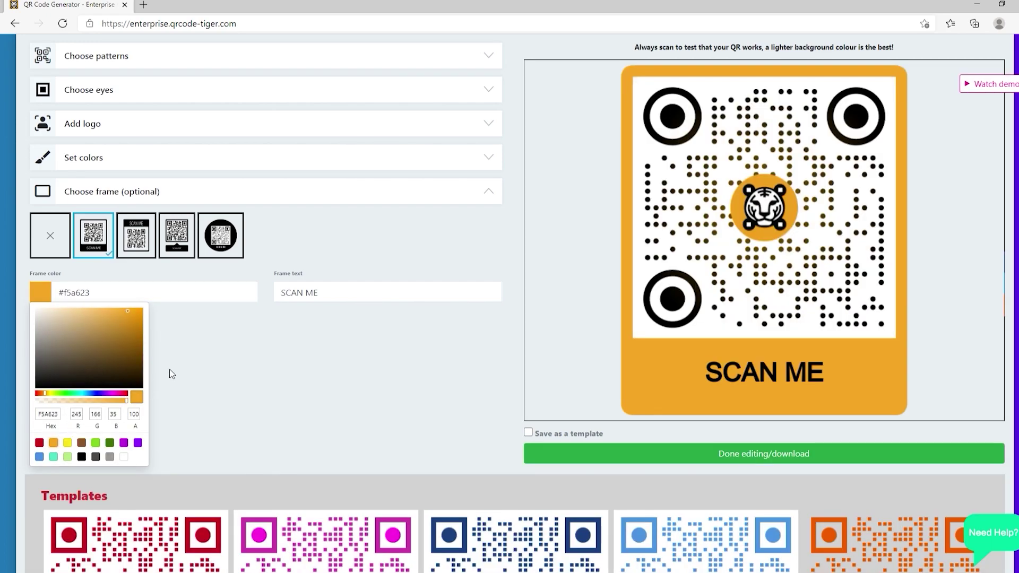
{"action": "left_click", "coordinate": [170, 370]}
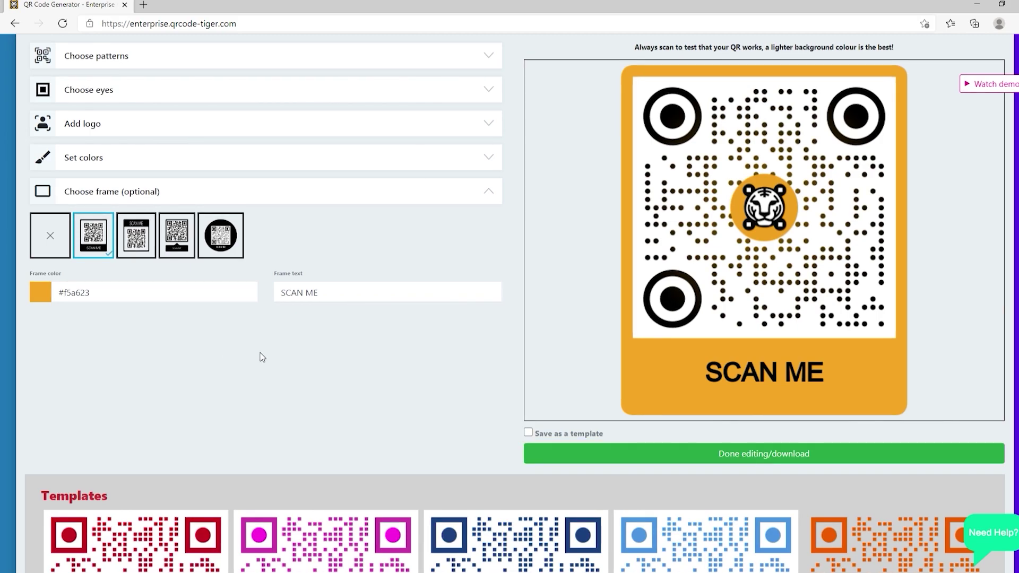
{"action": "left_click", "coordinate": [680, 466]}
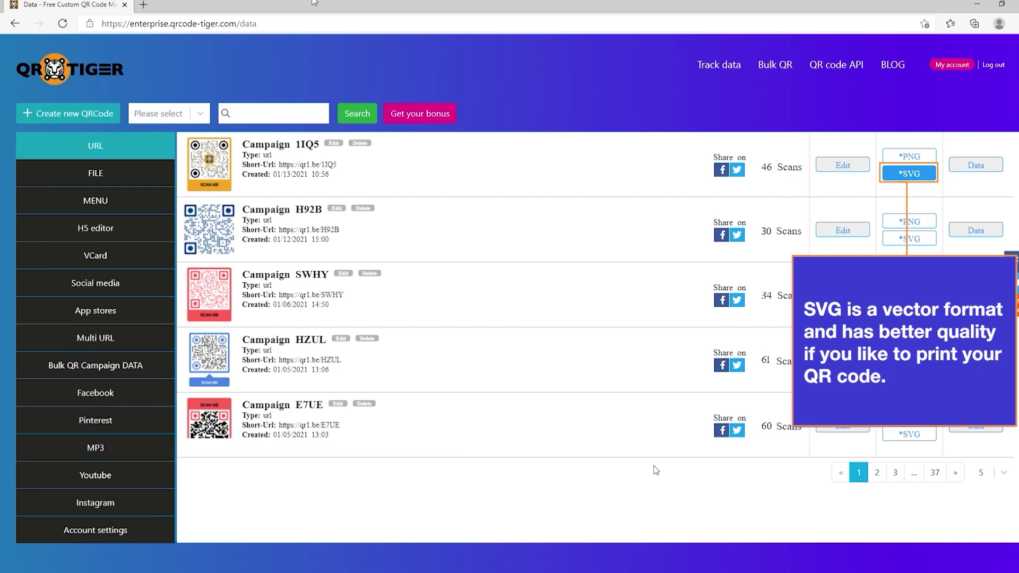
- Open the scan data for campaign 1IQ5
{"action": "left_click", "coordinate": [982, 169]}
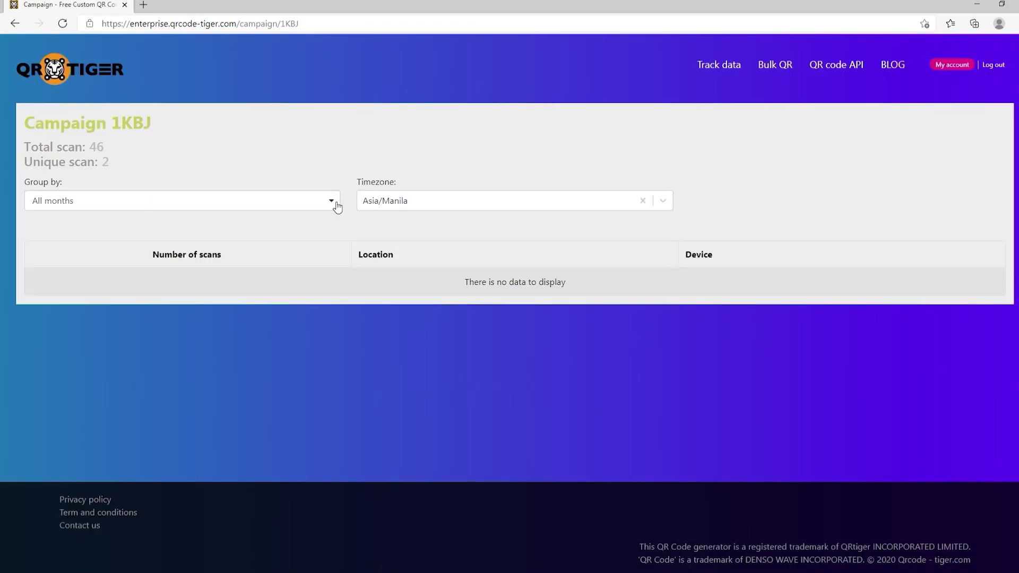
- Group campaign 1IQ5's scans by year and scroll to the device chart
{"action": "left_click", "coordinate": [338, 207]}
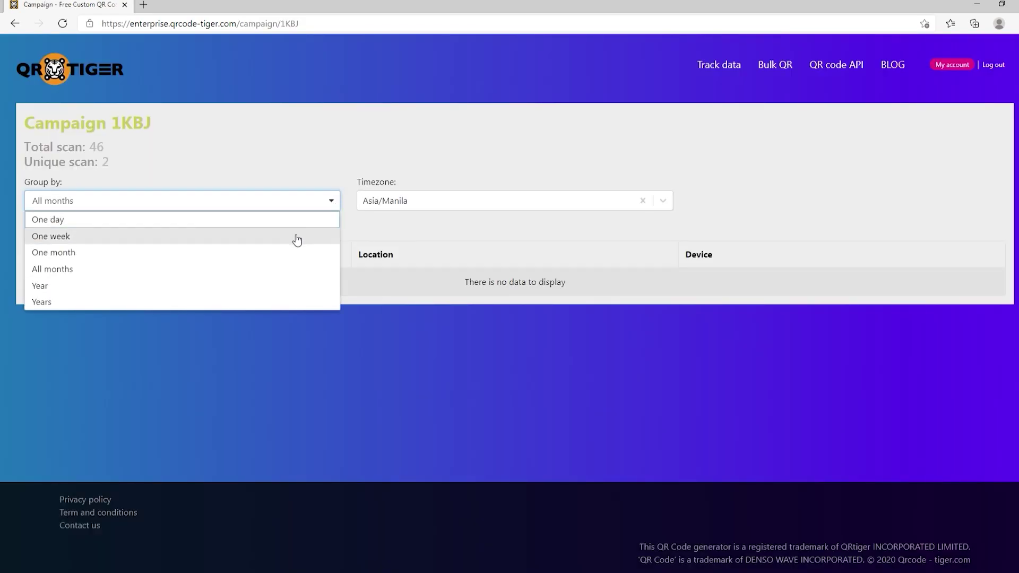
{"action": "left_click", "coordinate": [286, 302]}
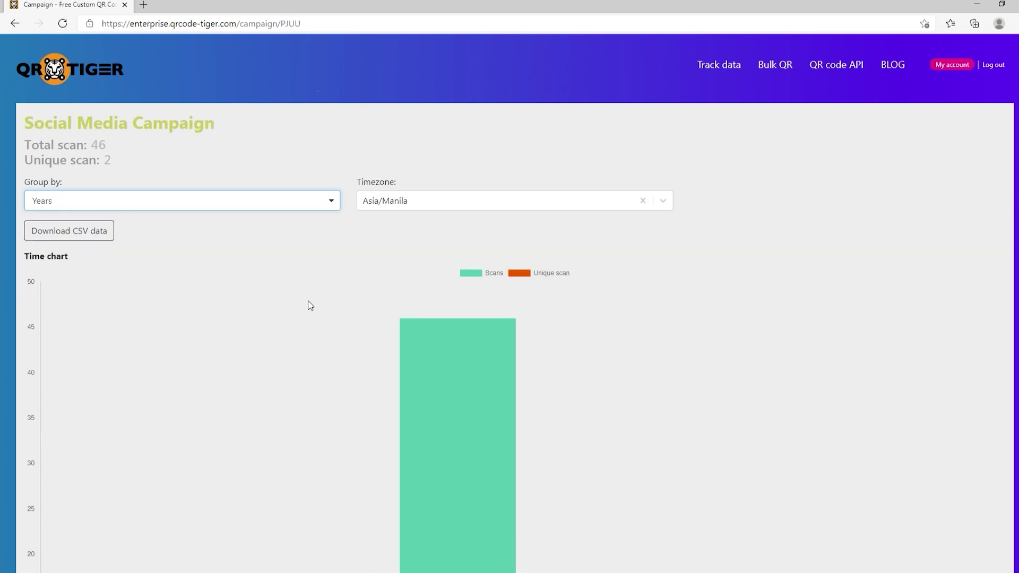
{"action": "scroll", "coordinate": [311, 305], "scroll_direction": "down", "scroll_amount": 4}
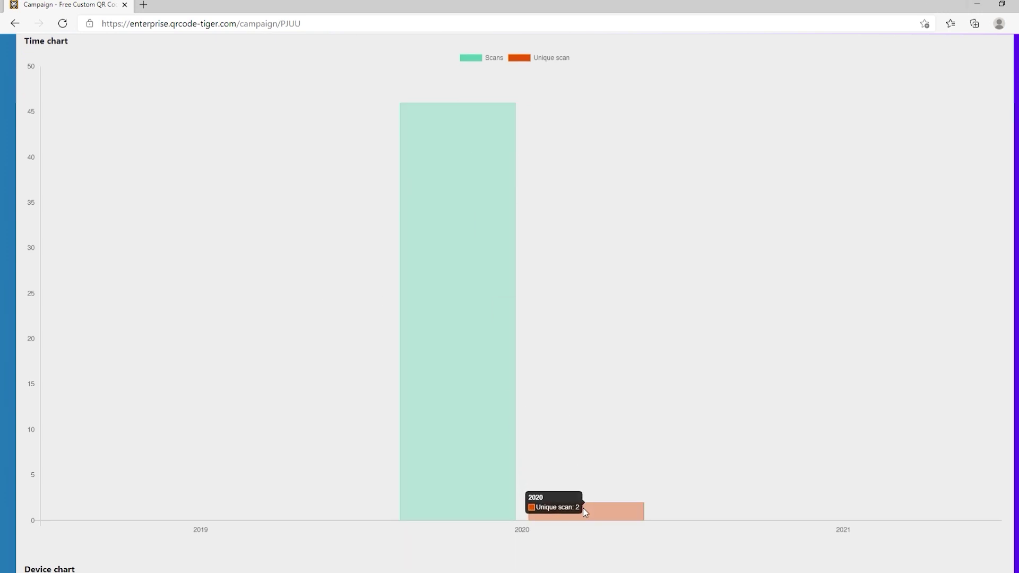
{"action": "scroll", "coordinate": [586, 511], "scroll_direction": "down", "scroll_amount": 5}
{"action": "scroll", "coordinate": [586, 511], "scroll_direction": "down", "scroll_amount": 5}
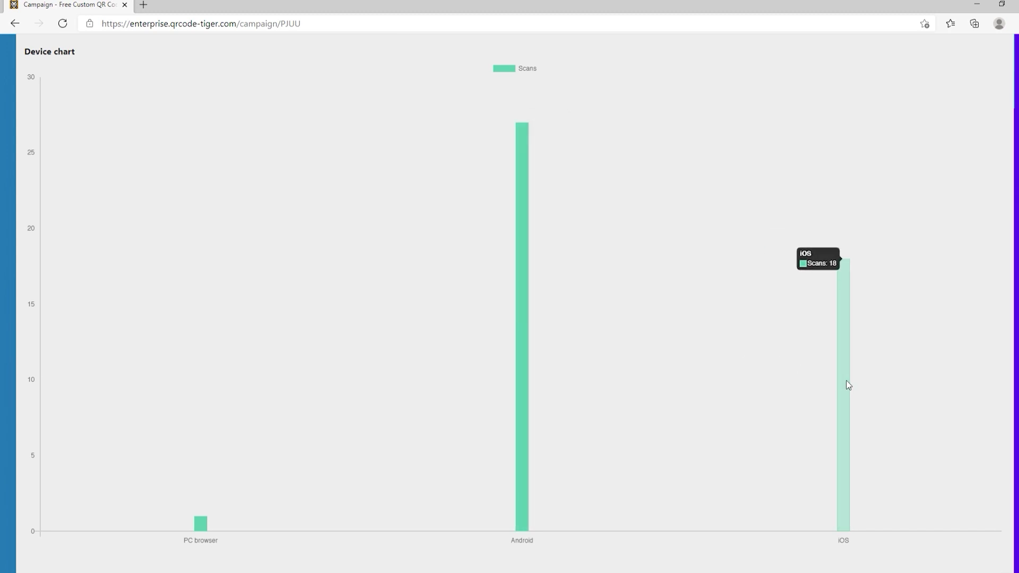
{"action": "scroll", "coordinate": [847, 381], "scroll_direction": "down", "scroll_amount": 5}
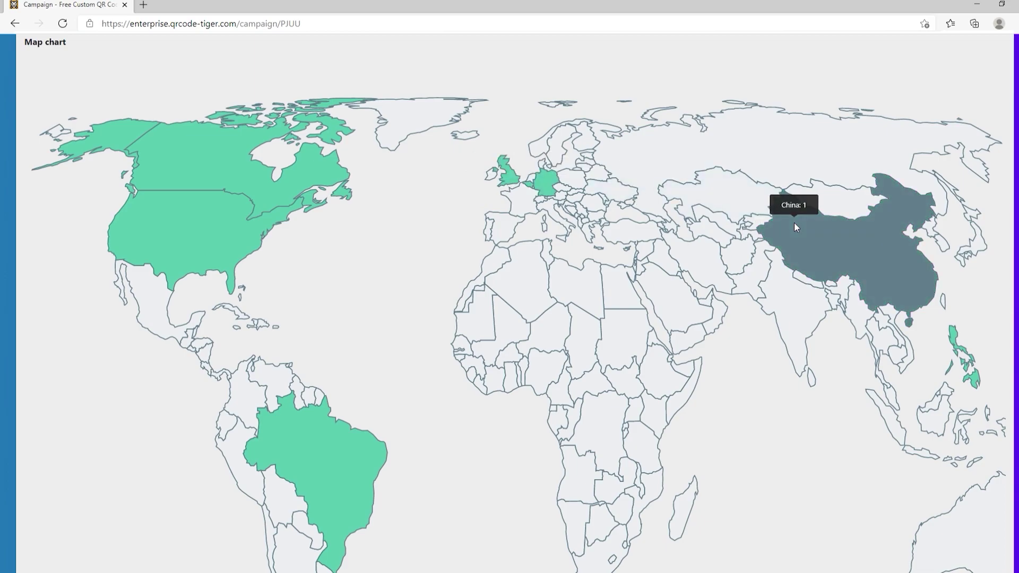
{"action": "mouse_move", "coordinate": [956, 336]}
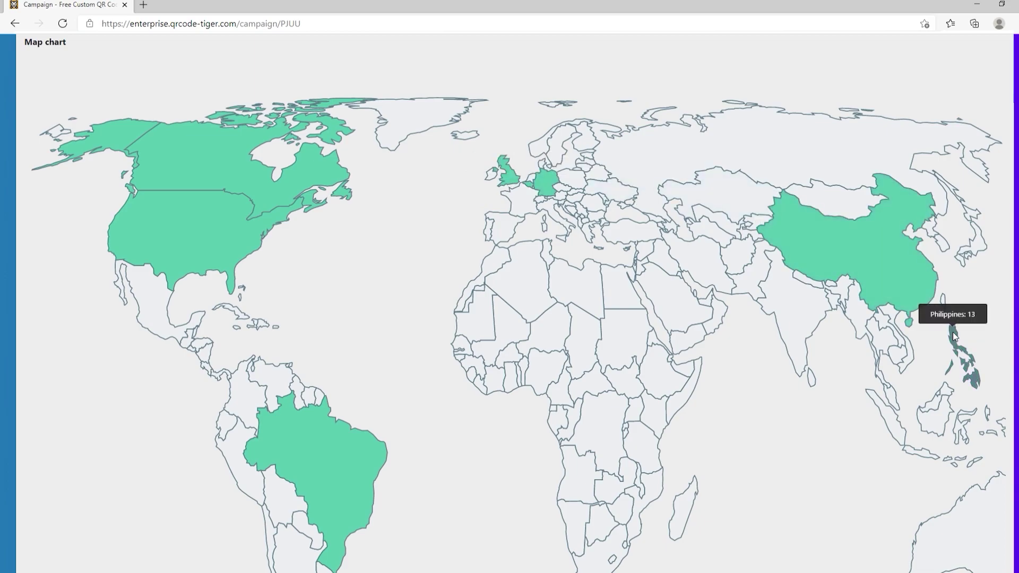
- Scroll past the world map to the per-location scan table
{"action": "scroll", "coordinate": [954, 333], "scroll_direction": "down", "scroll_amount": 3}
{"action": "scroll", "coordinate": [951, 337], "scroll_direction": "down", "scroll_amount": 4}
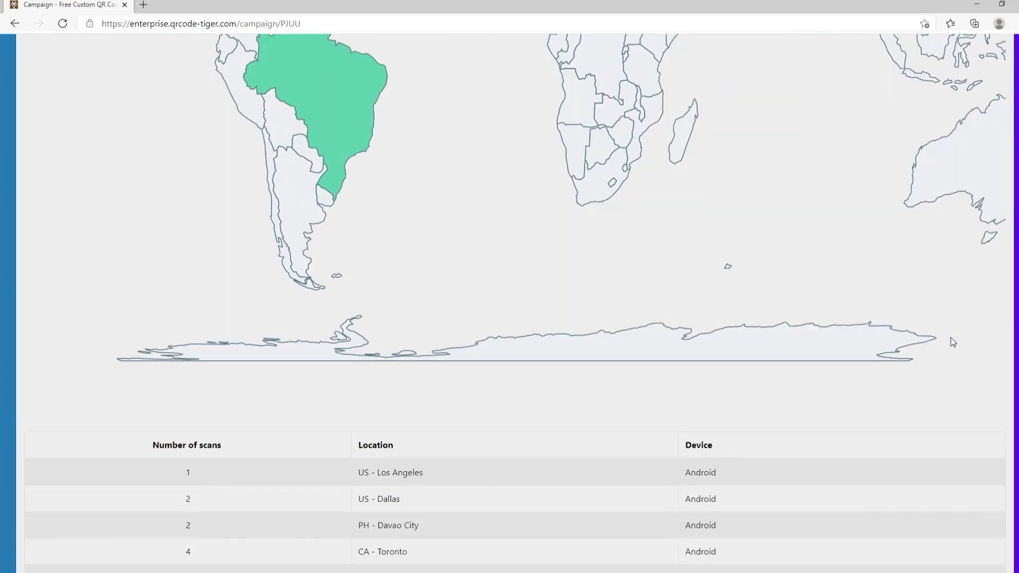
{"action": "scroll", "coordinate": [951, 338], "scroll_direction": "down", "scroll_amount": 5}
{"action": "scroll", "coordinate": [950, 338], "scroll_direction": "down", "scroll_amount": 1}
{"action": "scroll", "coordinate": [951, 337], "scroll_direction": "down", "scroll_amount": 1}
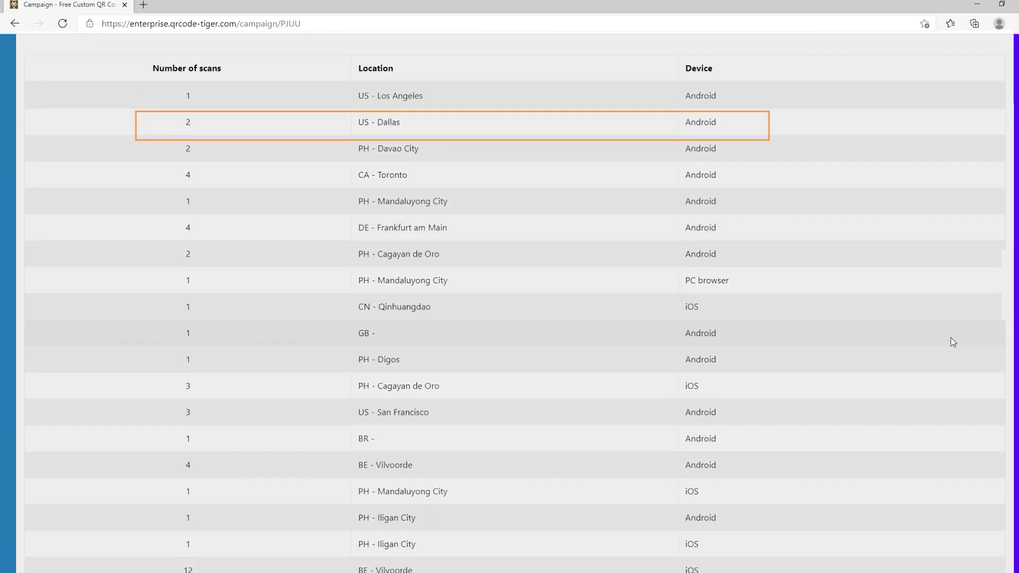